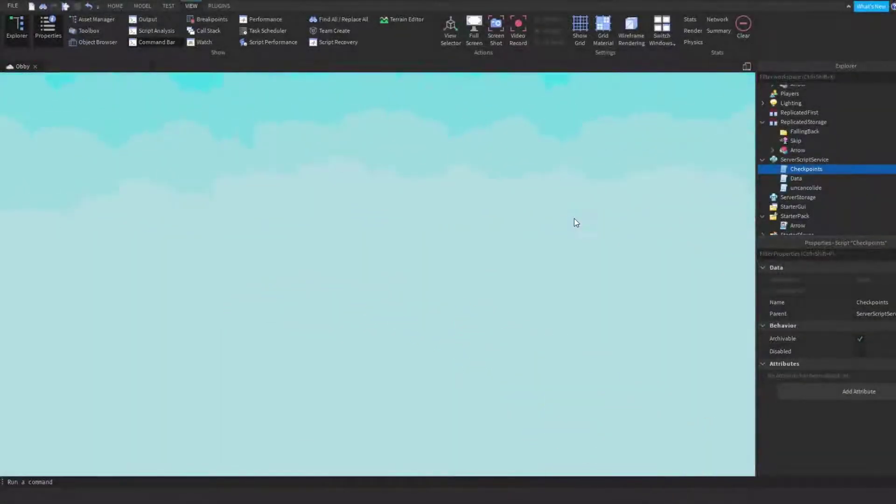
Examine the four checkpoint plates in the scene and read through the Checkpoints script in ServerScriptService
right_drag(574, 219, 574, 219)
right_drag(481, 247, 480, 247)
key(s)
key(d)
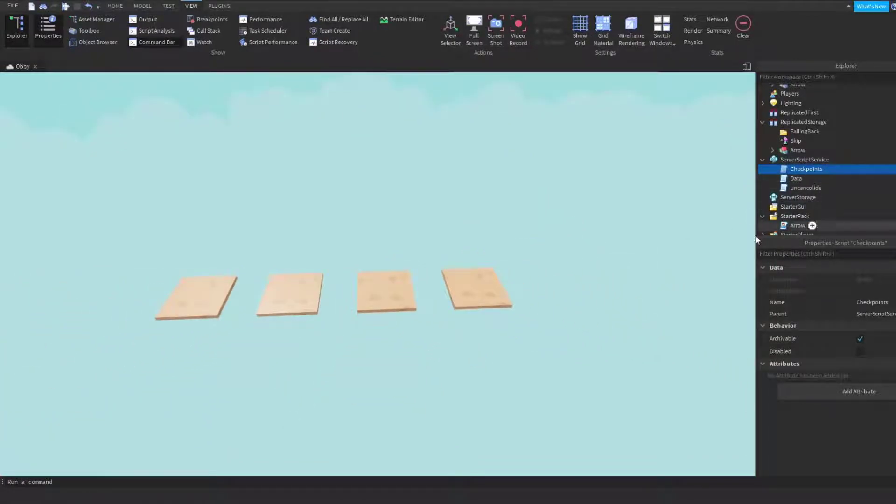
key(a)
click(366, 278)
scroll(850, 177, down, 5)
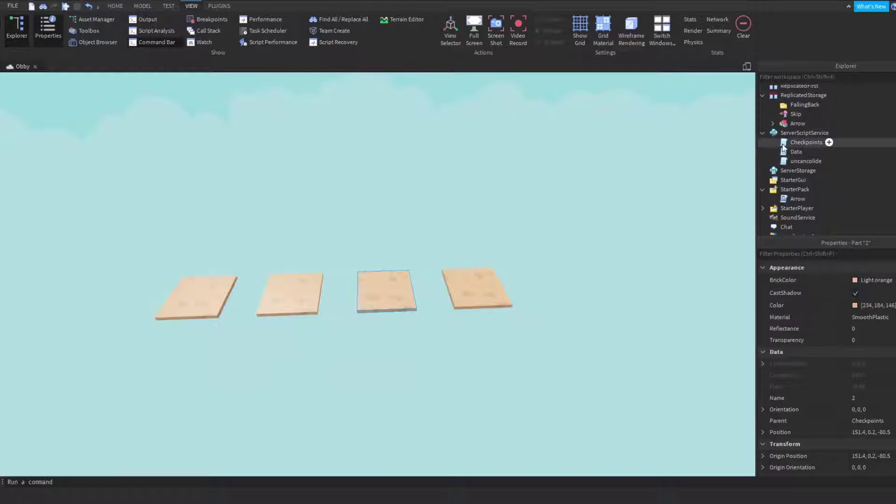
double_click(806, 142)
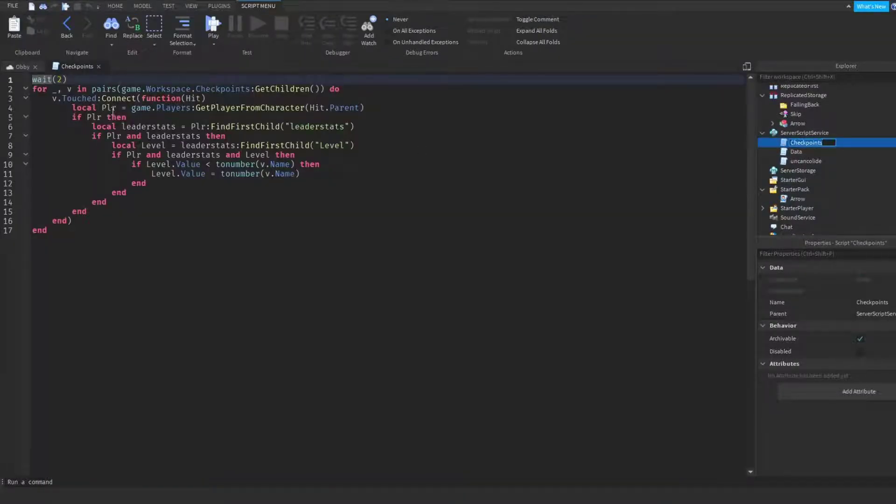
click(99, 66)
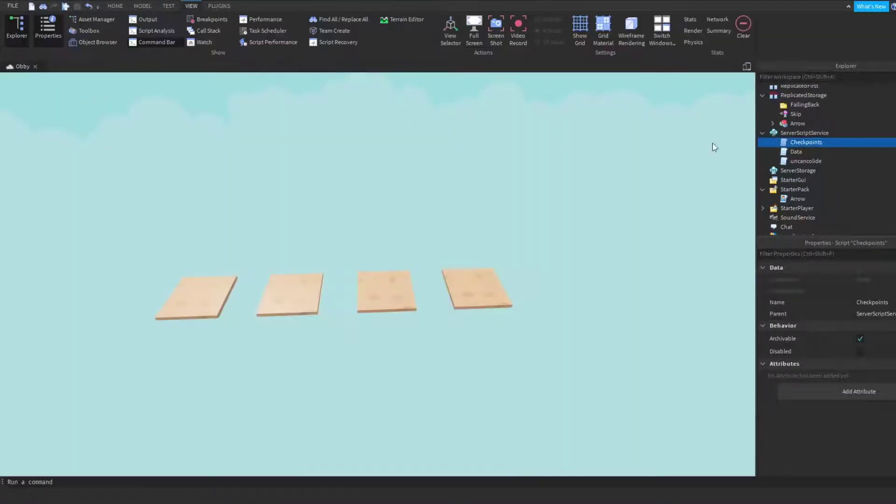
Read through the Data script in ServerScriptService and close it
double_click(775, 152)
drag(245, 88, 240, 89)
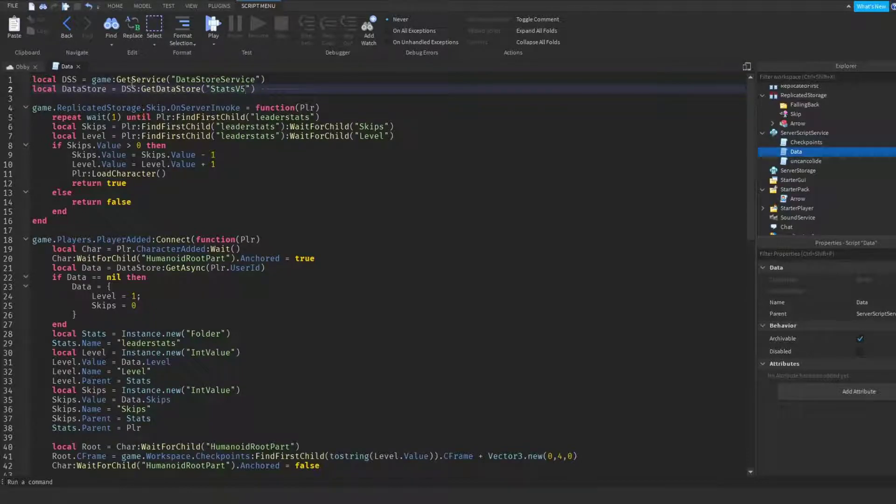
click(78, 66)
Move checkpoint 1 along the Z axis away from the other checkpoints, to about Z -159.3
key(ctrl+2)
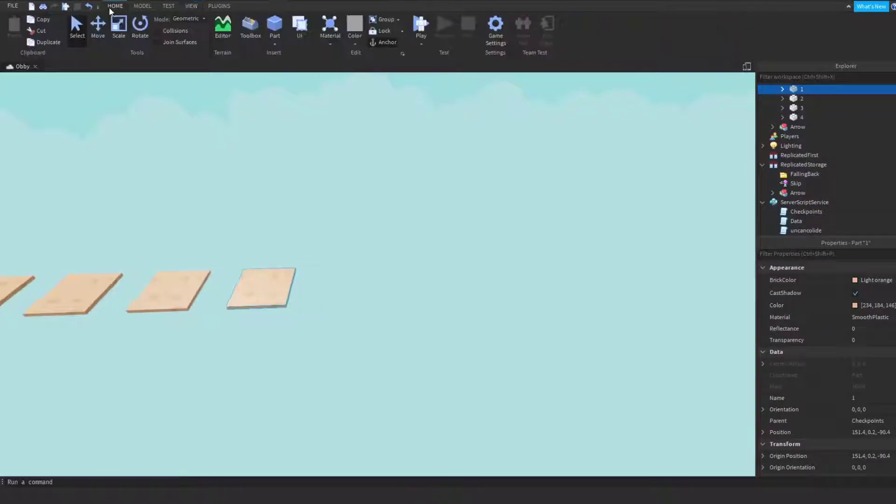
drag(347, 285, 698, 273)
key(f)
click(611, 336)
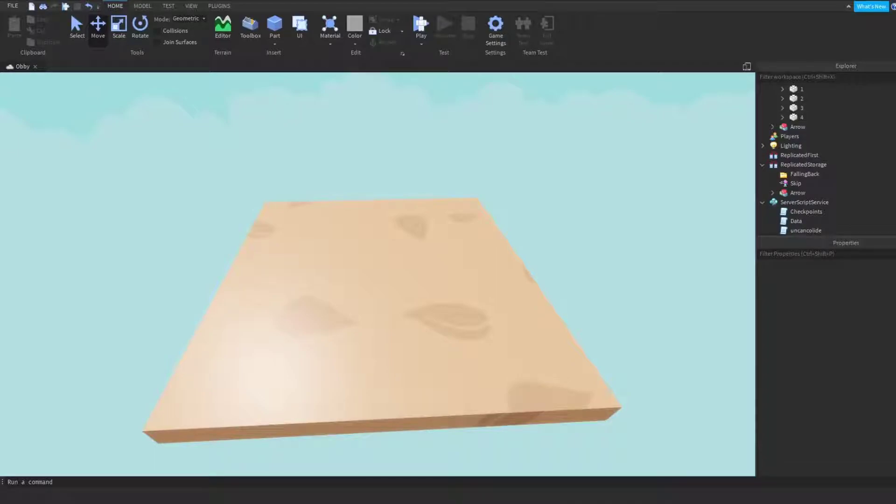
click(370, 246)
key(f)
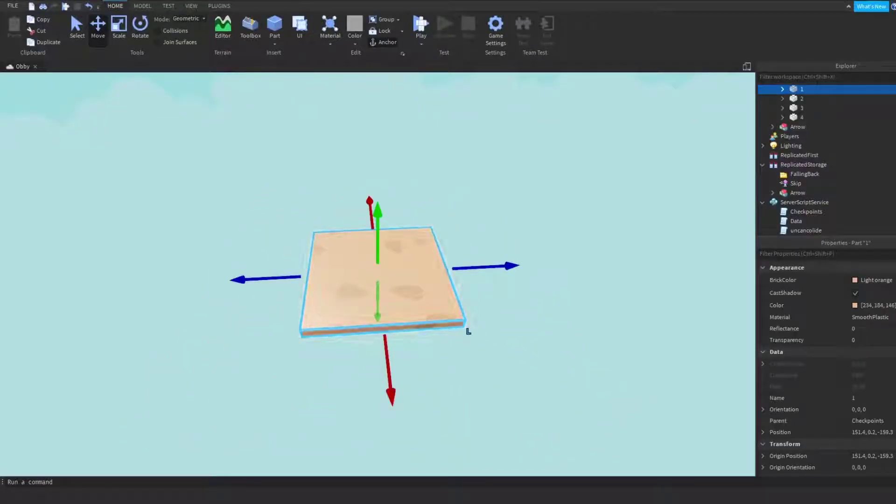
Insert a block part and place it beneath checkpoint 1 at about 150.4, -0.5, -157.3
click(534, 274)
right_drag(533, 274, 514, 261)
key(w)
key(w)
click(279, 22)
right_drag(390, 266, 390, 266)
key(w)
drag(390, 266, 399, 241)
scroll(821, 158, up, 3)
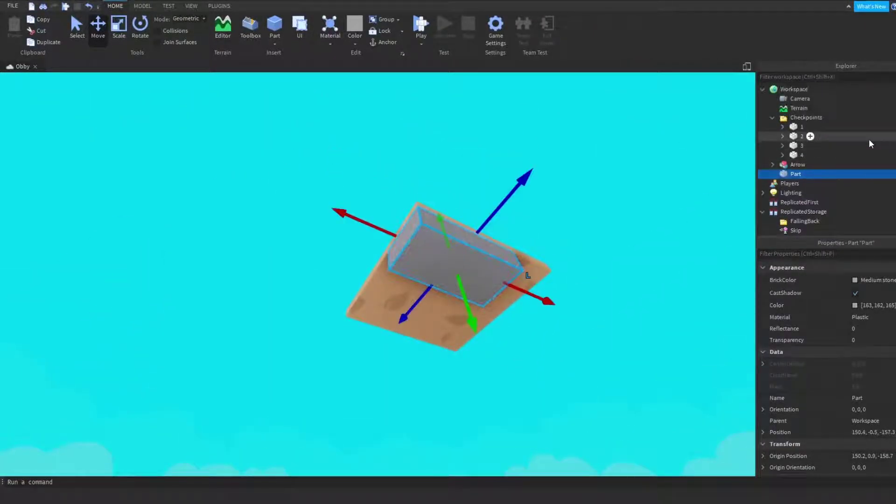
Add a folder to the Workspace and name it Obbies
click(795, 90)
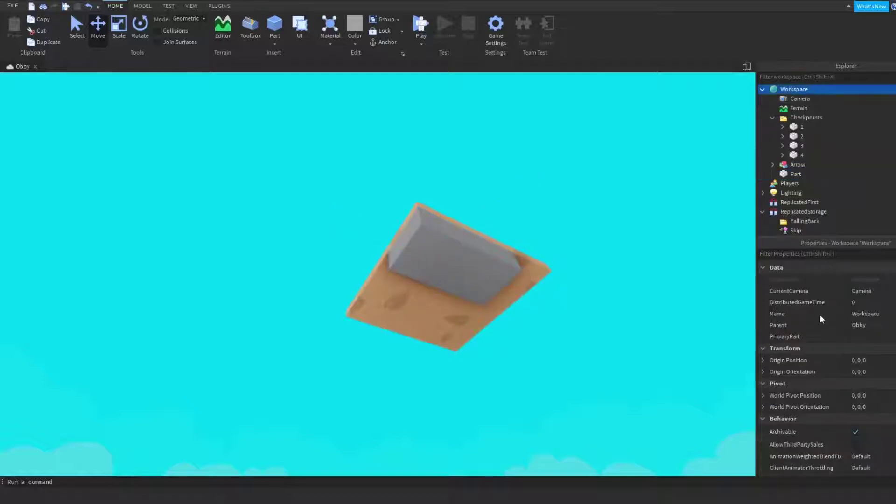
click(773, 132)
click(783, 156)
click(784, 165)
click(789, 121)
double_click(789, 121)
click(801, 138)
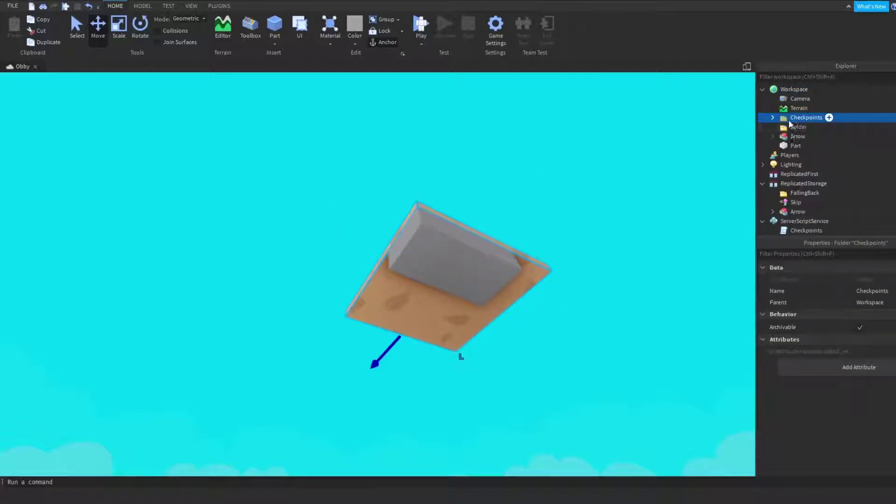
click(799, 130)
click(874, 295)
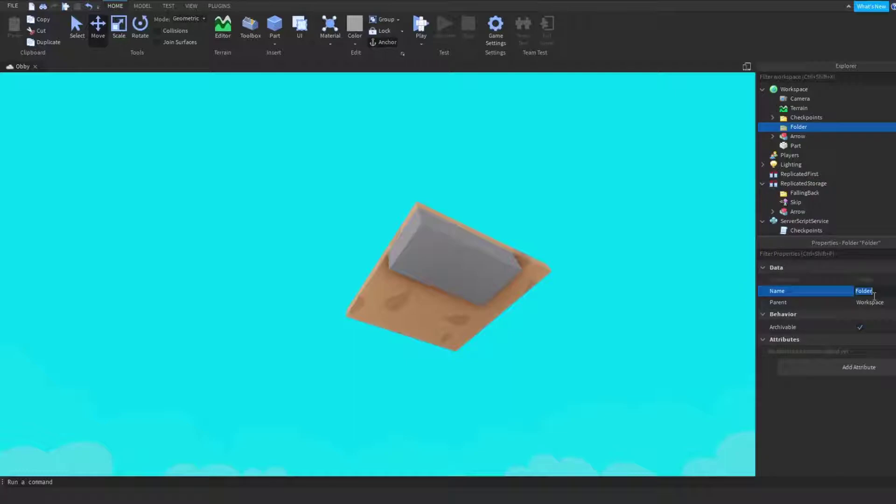
Centre the grey part beneath checkpoint 1 and scale it symmetrically along X to about 22.8 studs
click(485, 250)
key(d)
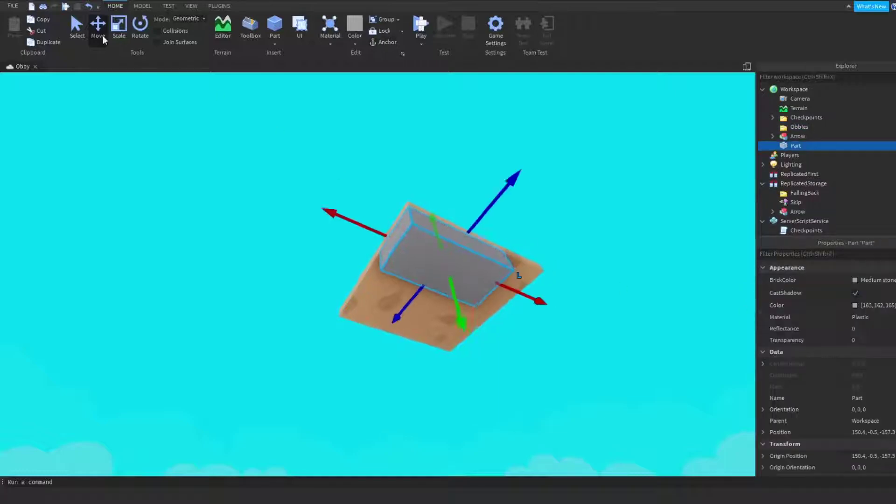
click(139, 31)
click(119, 32)
right_drag(280, 136, 281, 140)
key(w)
drag(347, 243, 427, 255)
right_drag(434, 256, 362, 307)
scroll(362, 306, down, 5)
ctrl+drag(373, 202, 443, 220)
scroll(877, 403, down, 2)
Set the grey part's size to 22.8, 1, 22.8
scroll(877, 403, down, 5)
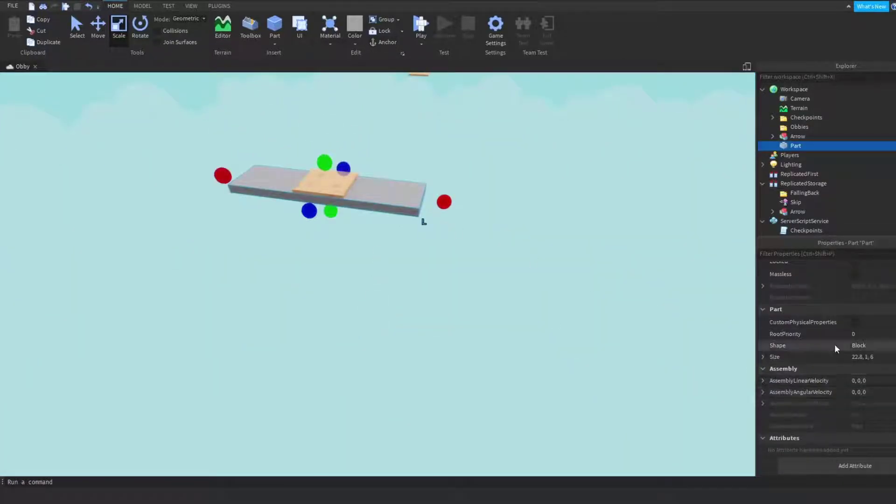
click(856, 357)
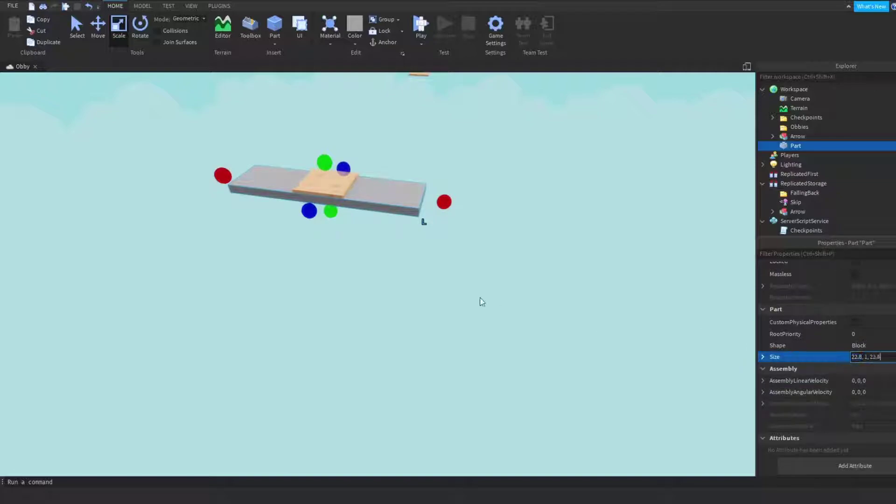
key(Return)
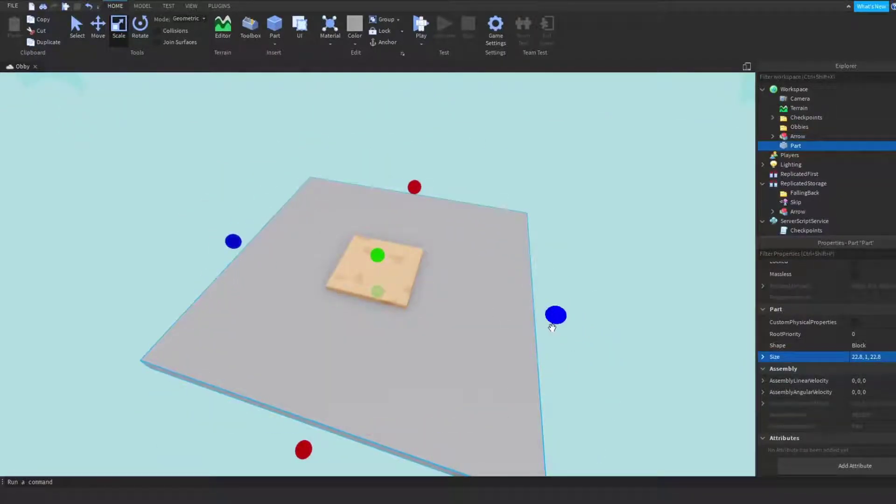
Set the movement snapping to 2 studs and widen the grey slab symmetrically along X
right_drag(552, 328, 549, 310)
click(550, 311)
click(360, 376)
right_drag(359, 376, 411, 343)
scroll(411, 343, up, 3)
scroll(410, 343, down, 3)
scroll(334, 229, up, 2)
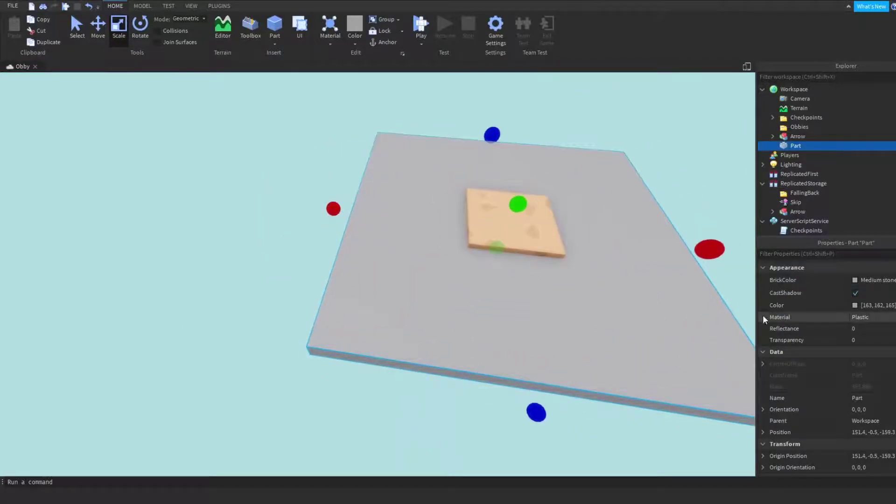
click(142, 6)
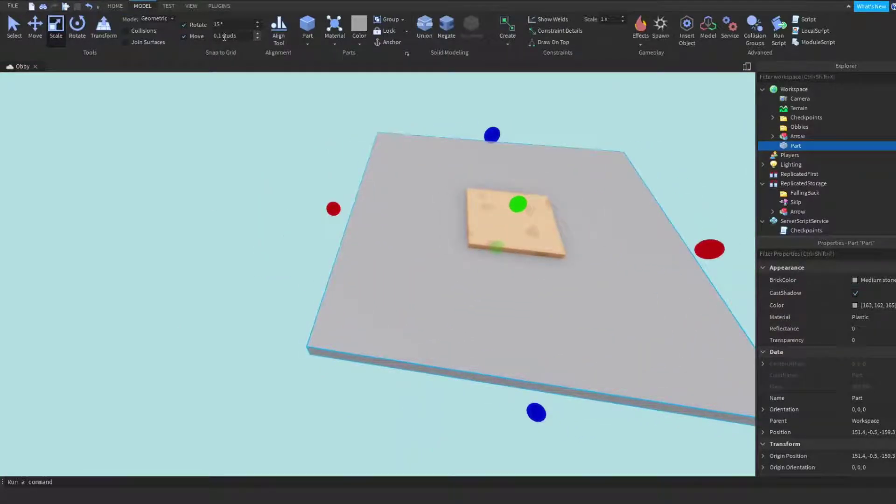
text(2)
right_drag(322, 161, 326, 175)
ctrl+drag(305, 161, 281, 162)
scroll(286, 163, down, 3)
right_drag(285, 163, 289, 163)
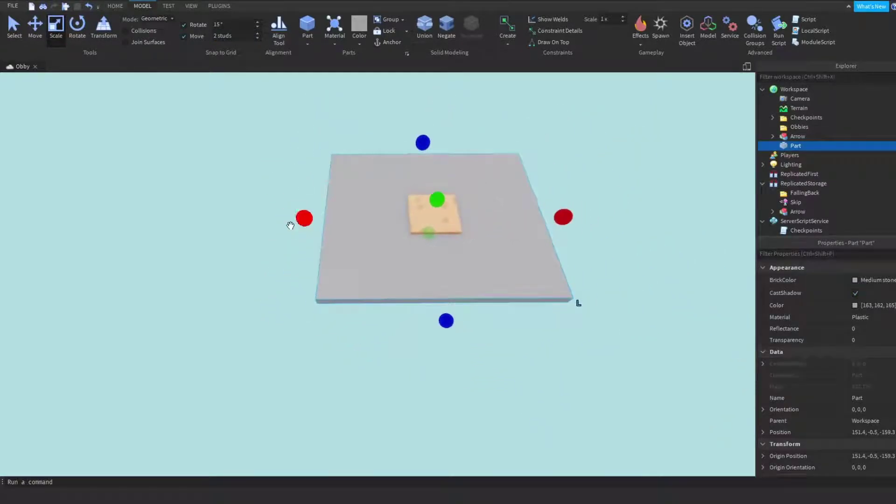
Duplicate the grey slab and rotate the copy -90° about the vertical axis
key(ctrl+d)
key(w)
click(77, 31)
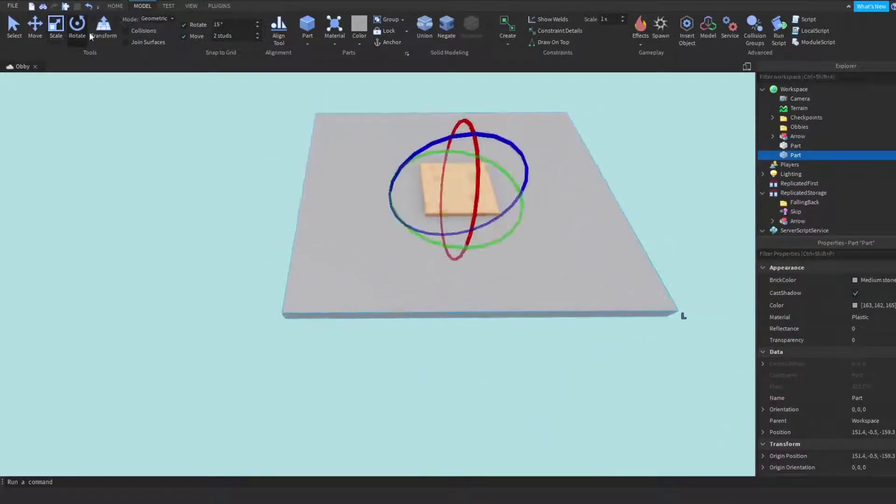
drag(486, 249, 348, 214)
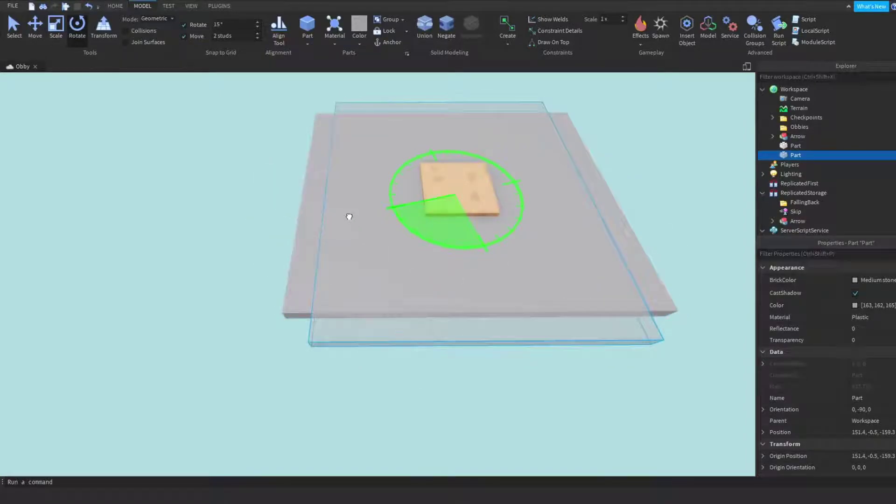
click(258, 326)
Select both grey slabs and set their colour to the light green 161, 196, 140
key(a)
right_drag(258, 326, 438, 335)
scroll(406, 324, up, 3)
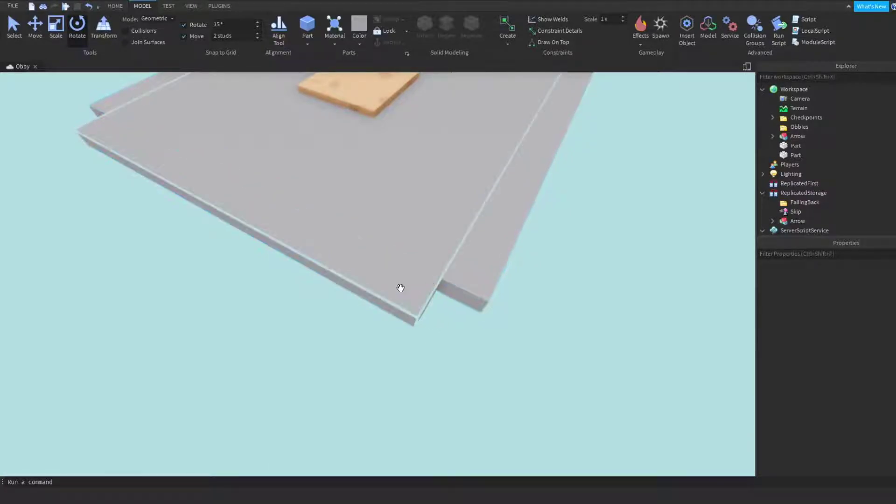
click(411, 278)
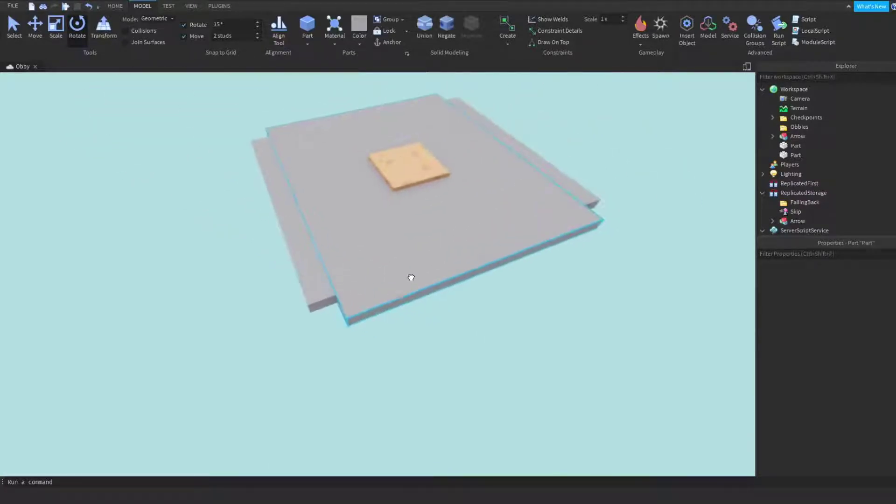
ctrl+click(329, 292)
click(544, 282)
scroll(464, 248, up, 1)
click(464, 247)
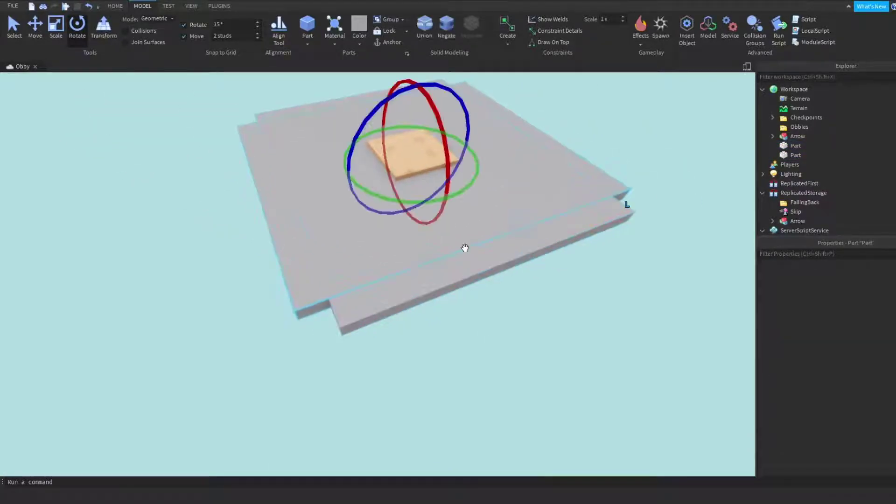
ctrl+click(434, 280)
click(877, 305)
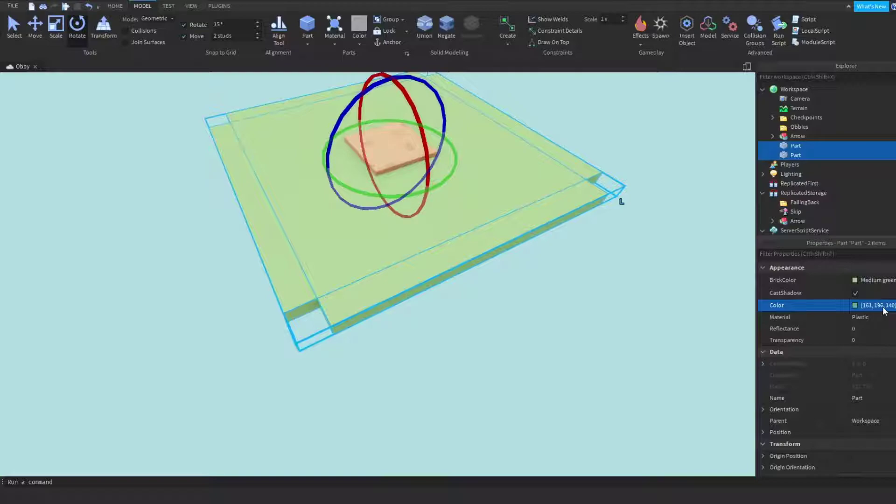
Change the material of both green slabs to SmoothPlastic
right_drag(616, 321, 516, 294)
scroll(516, 294, down, 2)
click(885, 321)
click(714, 387)
right_drag(714, 386, 466, 330)
click(386, 303)
ctrl+click(275, 315)
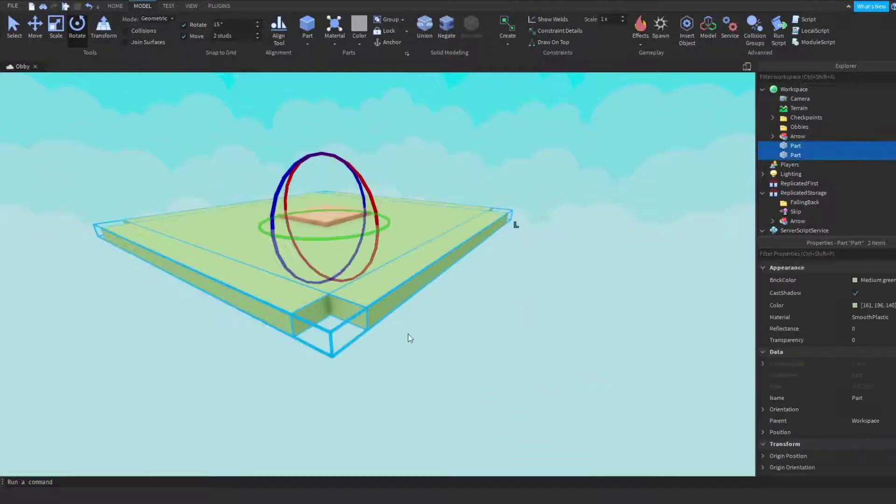
Inspect the notched corner where the two green slabs overlap and select one of the slabs
click(504, 340)
key(w)
right_drag(504, 340, 416, 336)
scroll(416, 336, down, 3)
scroll(414, 369, up, 2)
click(336, 310)
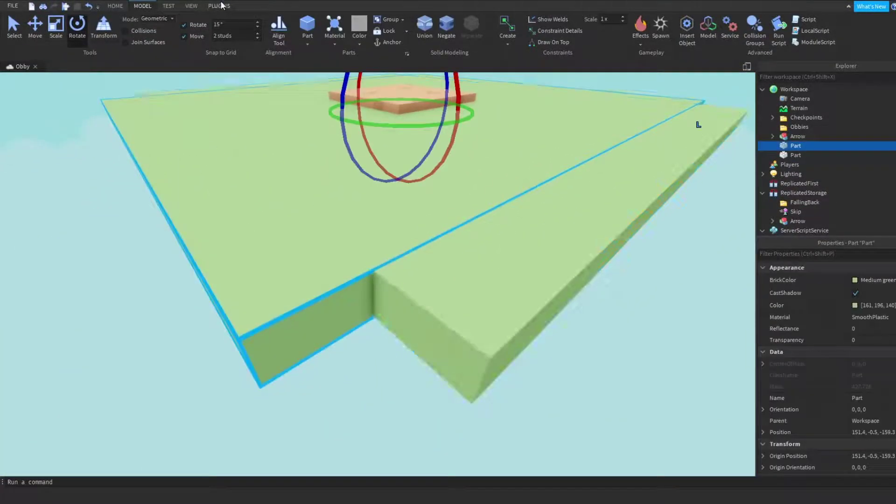
Open the Toolbox, switch its category to Plugins and clear the Spawn search term
click(218, 6)
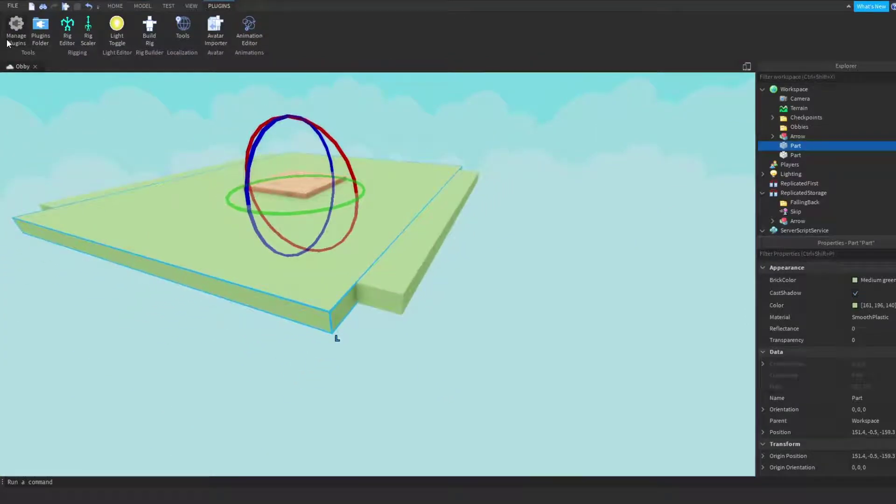
click(142, 6)
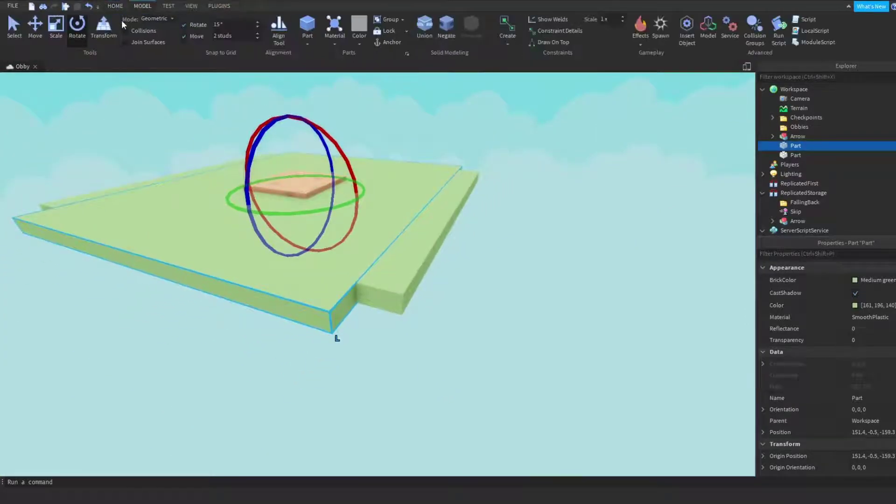
click(191, 5)
click(90, 30)
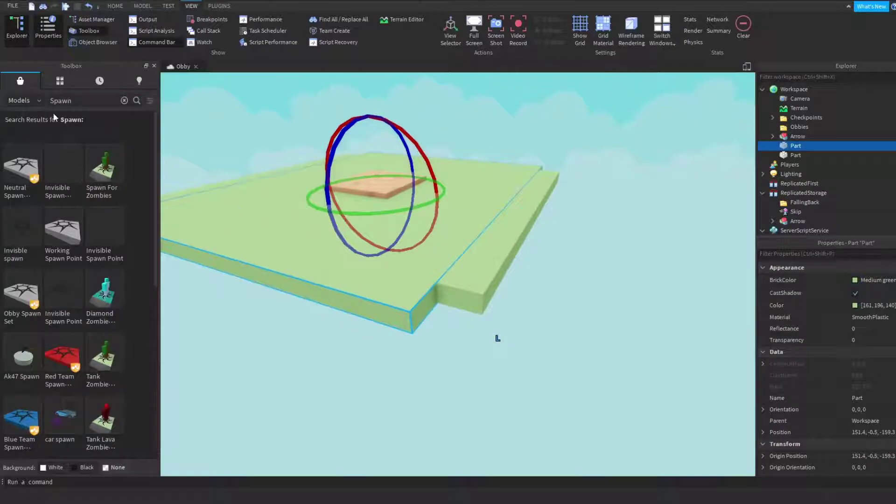
click(33, 103)
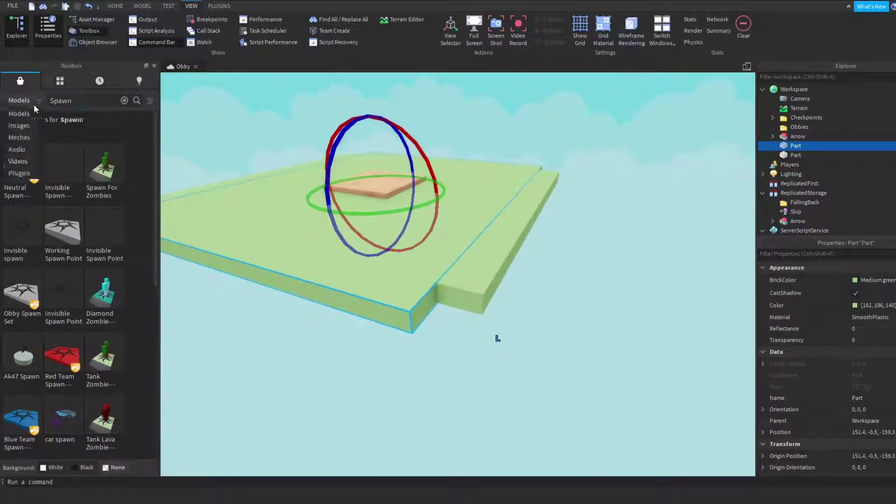
click(23, 175)
double_click(71, 102)
key(BackSpace)
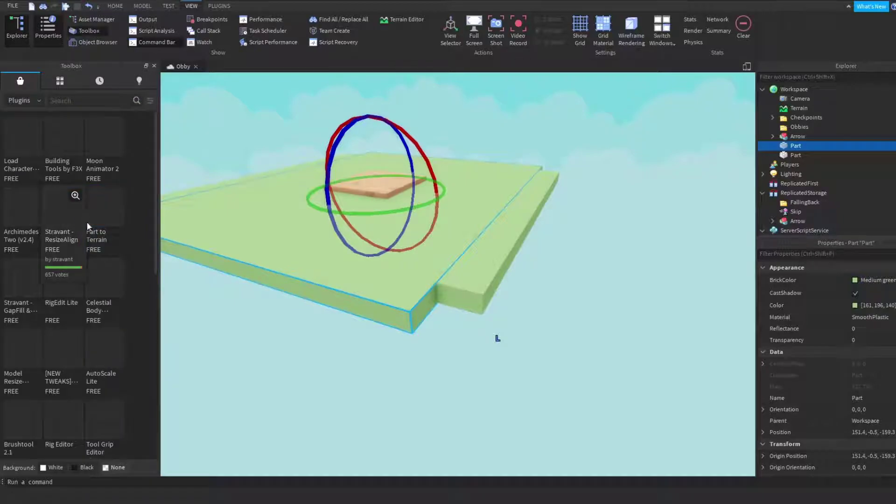
Close the Toolbox and bring up the installed plugin tools
right_drag(190, 267, 221, 287)
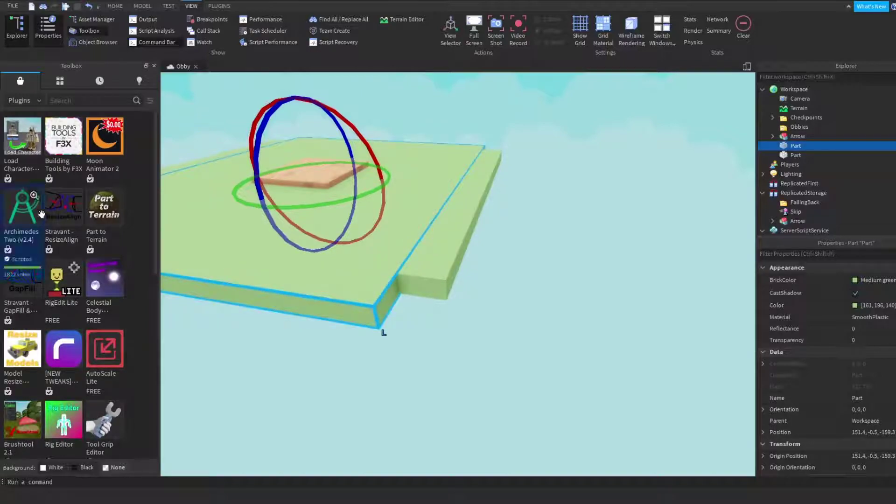
click(154, 66)
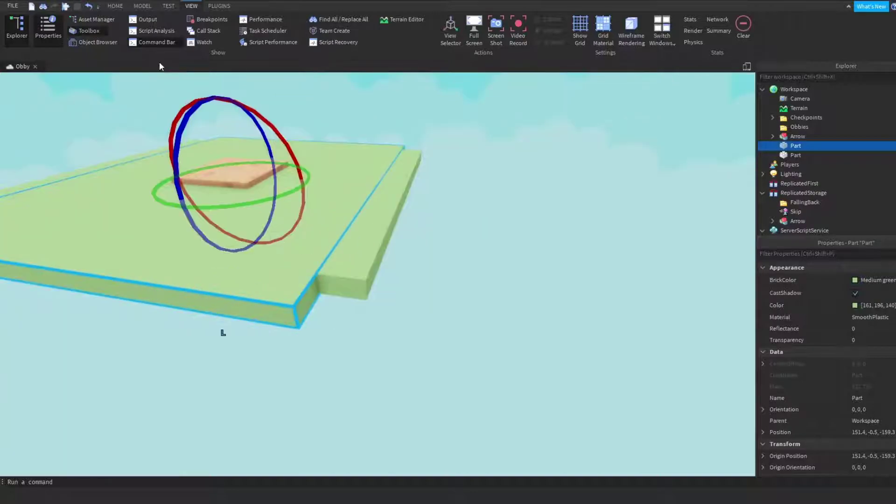
click(219, 6)
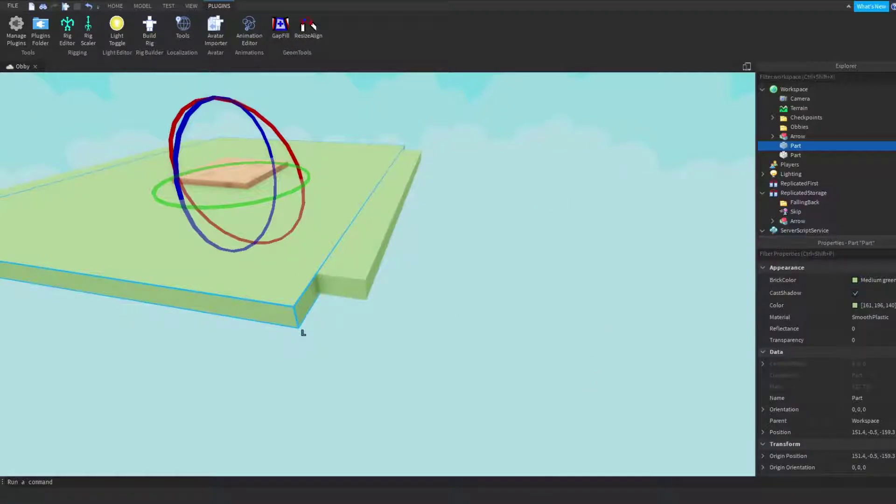
Try a GapFill across the platform's notched corner and undo the fill
click(467, 202)
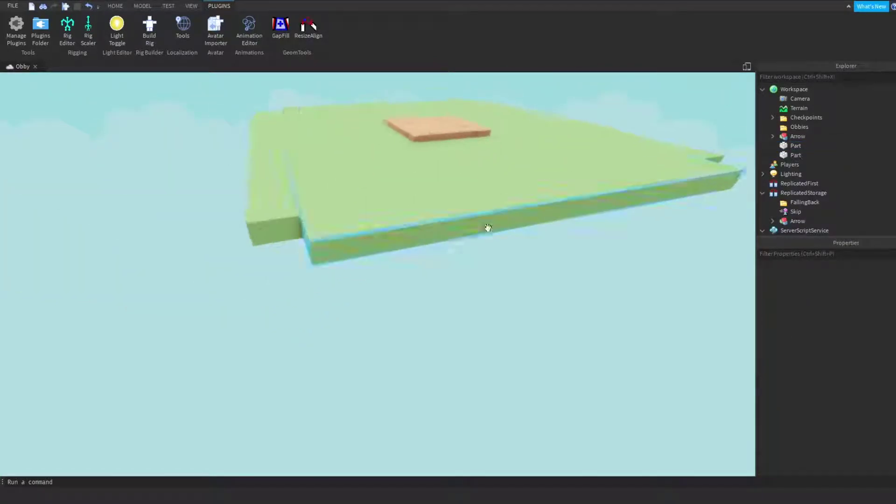
click(281, 38)
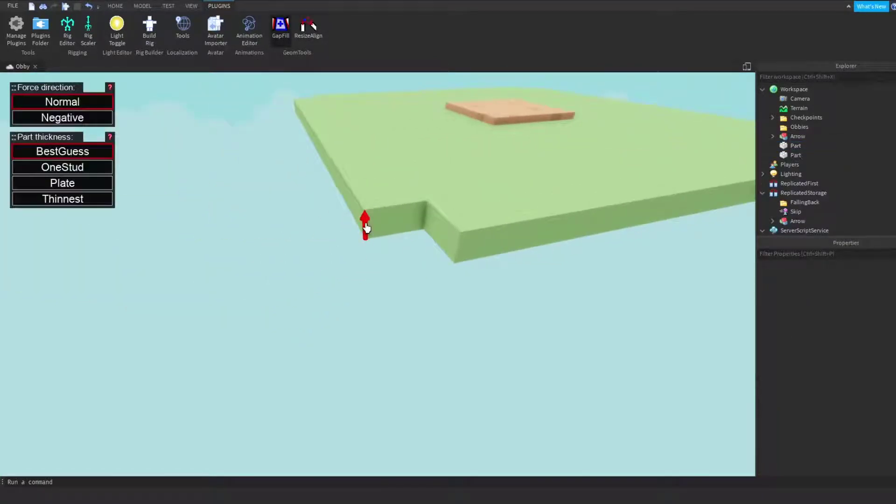
click(453, 258)
scroll(485, 303, up, 5)
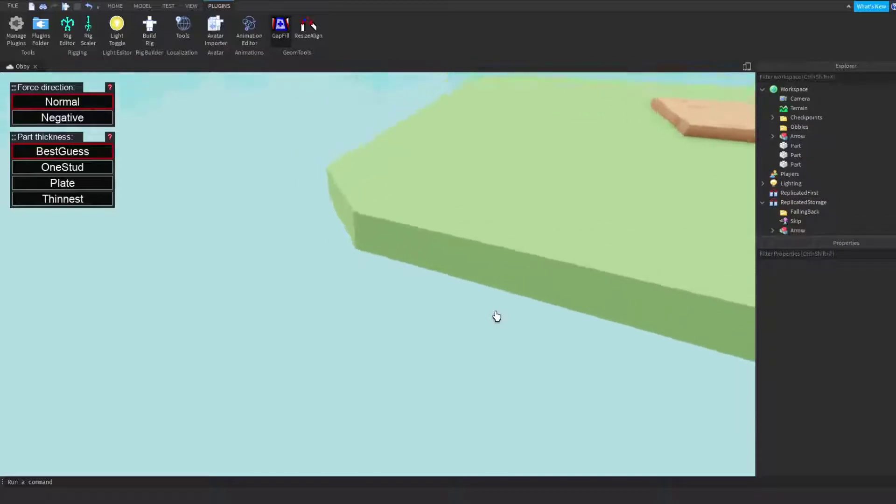
right_drag(496, 317, 497, 317)
right_drag(270, 324, 271, 324)
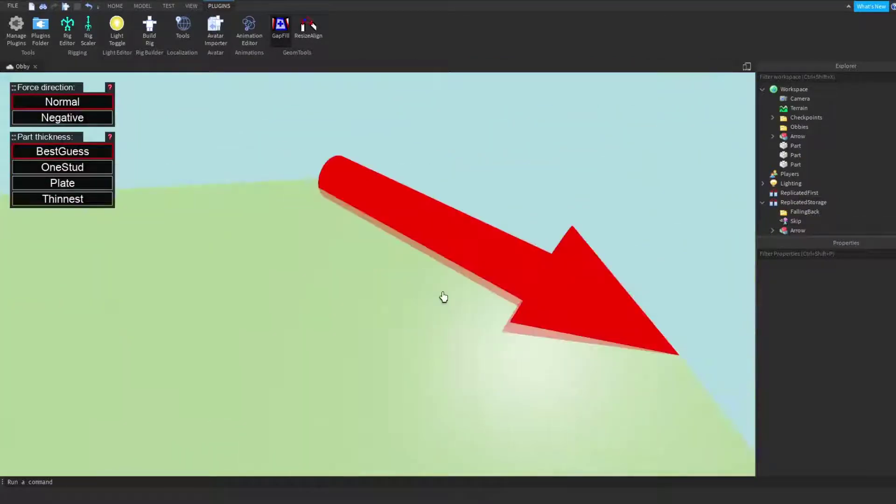
right_drag(444, 297, 444, 296)
key(ctrl+z)
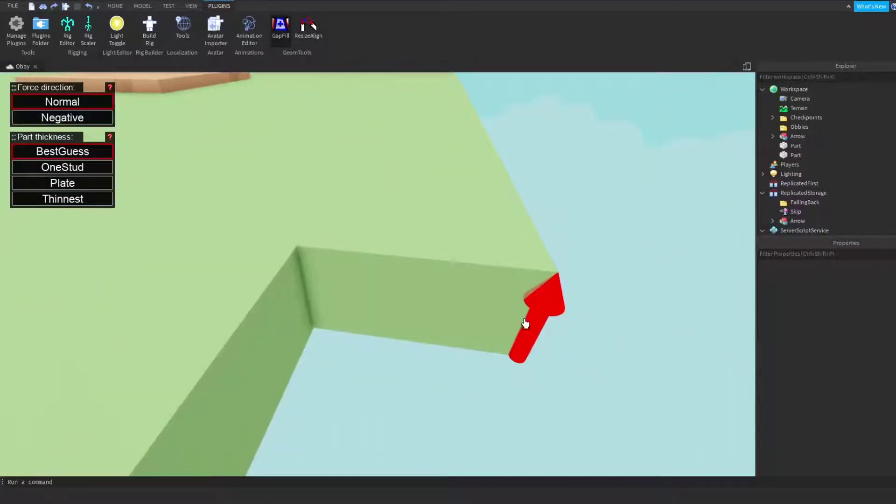
Fill the notched corners of the green platform with two diagonal GapFill pieces, using Normal force direction and BestGuess thickness
click(524, 323)
scroll(524, 322, down, 3)
click(437, 298)
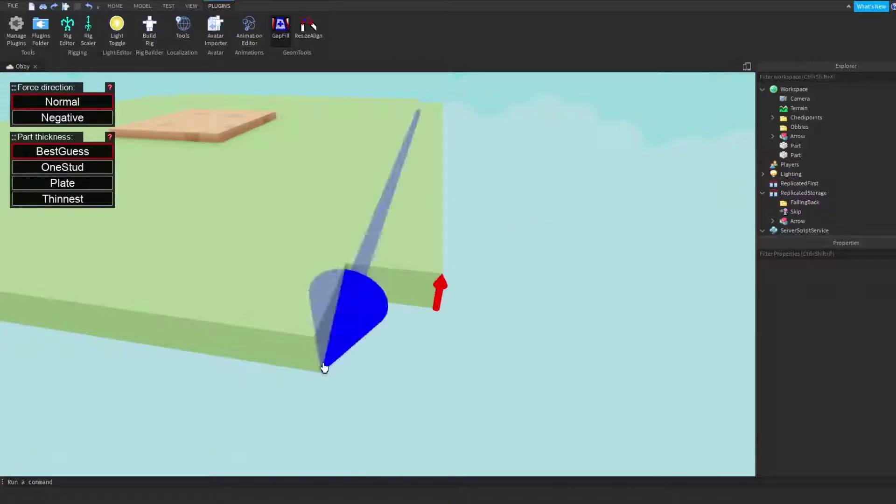
click(321, 363)
right_drag(388, 398, 389, 396)
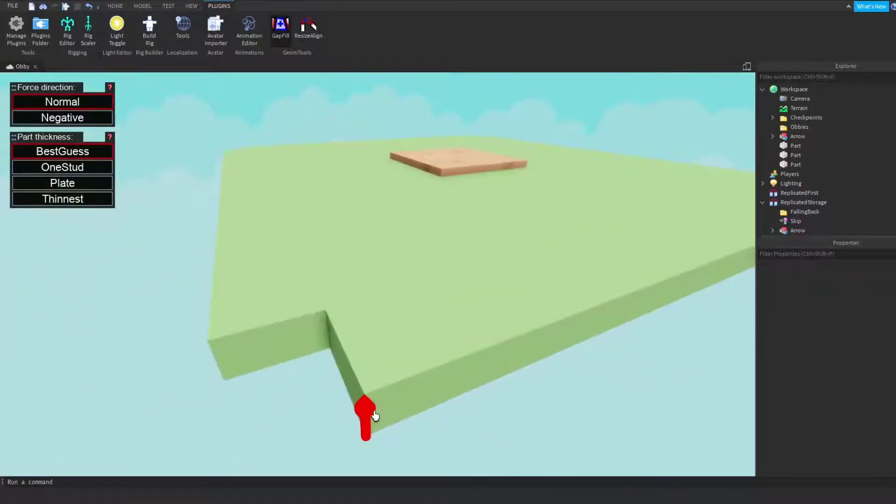
click(225, 370)
right_drag(250, 356, 256, 365)
key(d)
click(285, 38)
Inspect the chamfered corners of the platform by selecting the slab and the diagonal fill pieces
right_drag(364, 223, 364, 224)
click(348, 254)
click(393, 294)
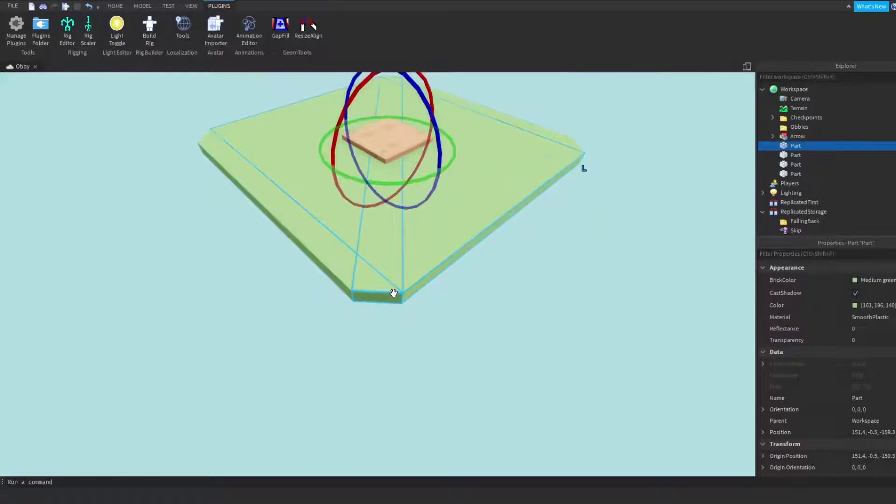
click(394, 294)
right_drag(373, 259, 373, 259)
scroll(374, 259, down, 5)
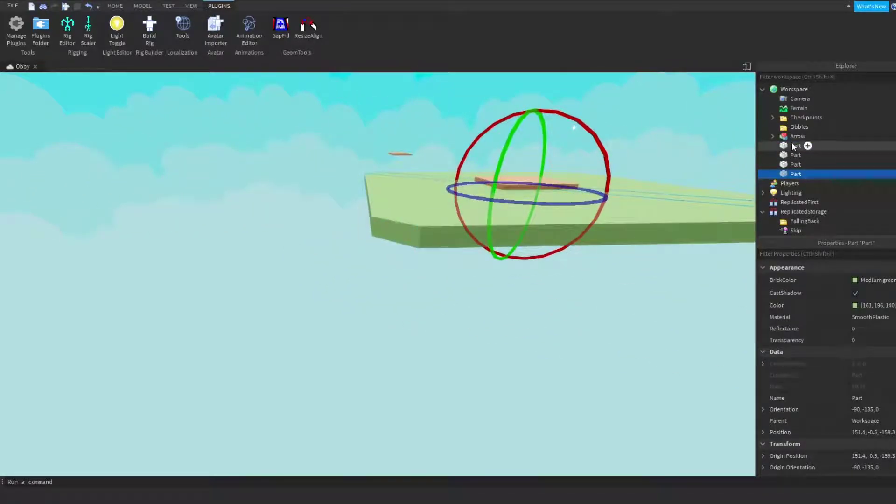
click(380, 225)
right_drag(332, 177, 331, 177)
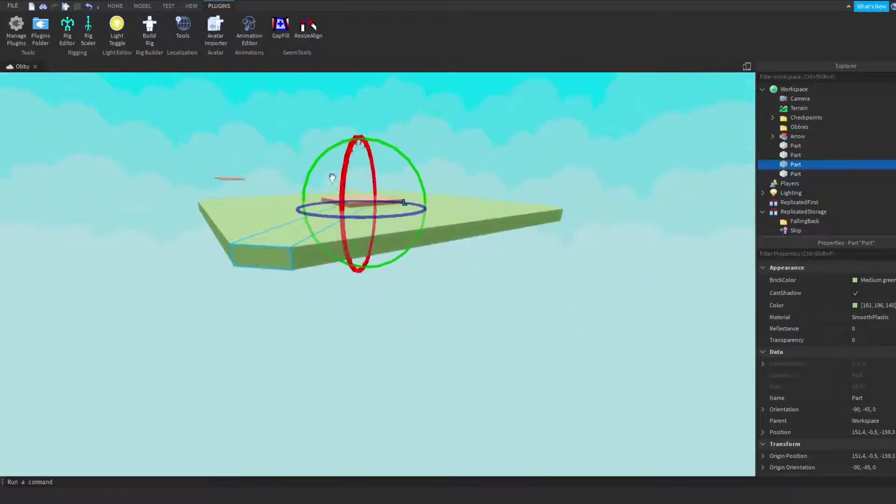
Duplicate the four green platform parts and move the copies down 1 stud with a 1-stud move snap
click(116, 6)
click(104, 28)
click(803, 146)
shift+click(802, 174)
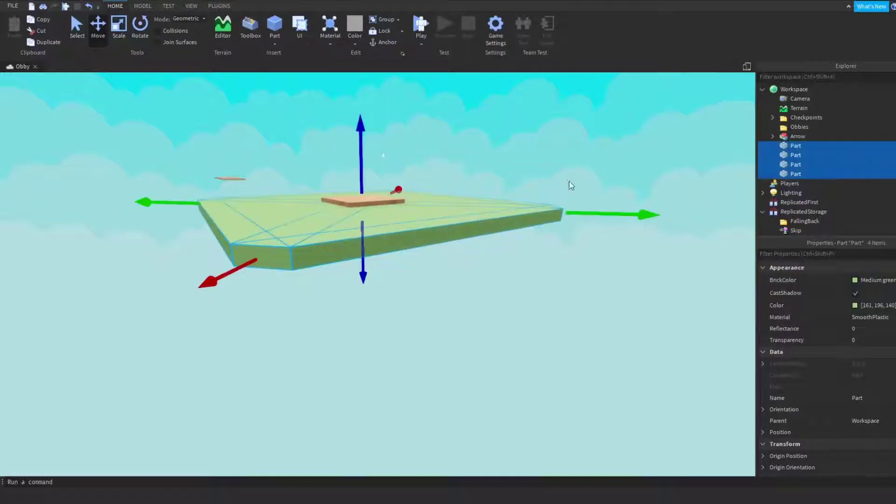
key(ctrl+d)
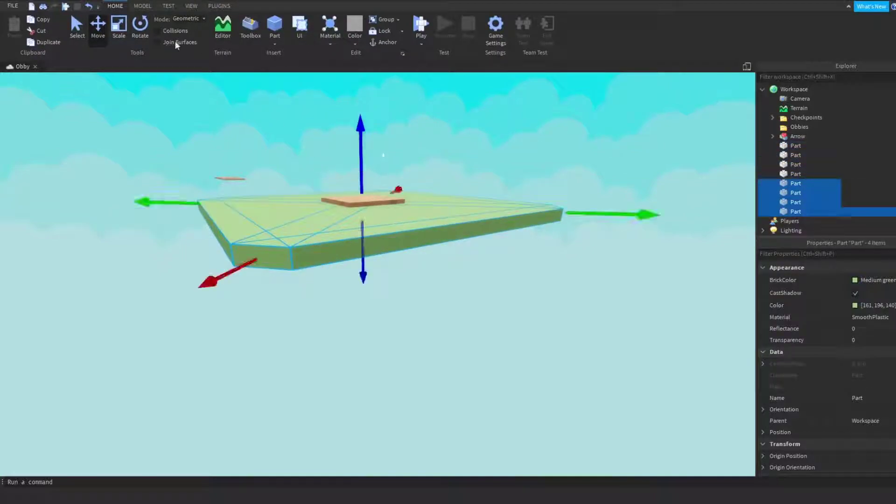
click(142, 5)
text(1)
drag(359, 147, 360, 159)
Stretch one of the lower layer's diagonal corner pieces outward
click(420, 173)
right_drag(504, 196, 531, 224)
click(434, 259)
key(d)
scroll(766, 325, down, 10)
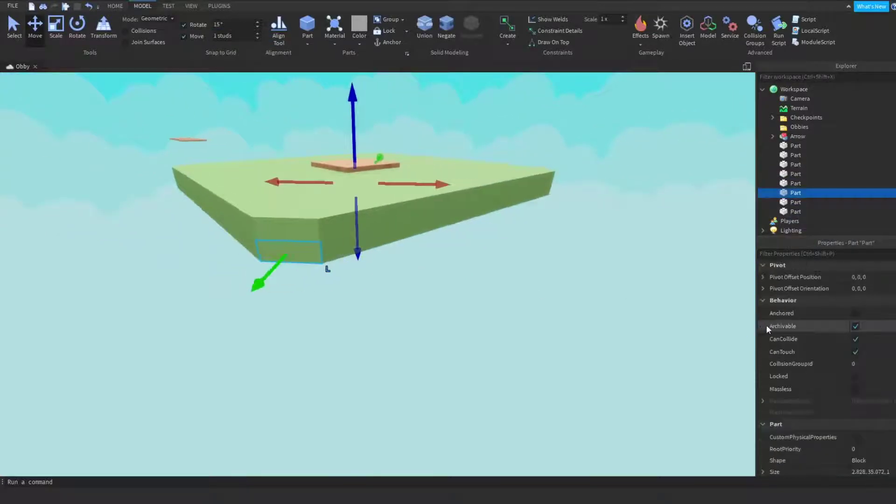
right_drag(362, 250, 368, 256)
key(a)
click(64, 45)
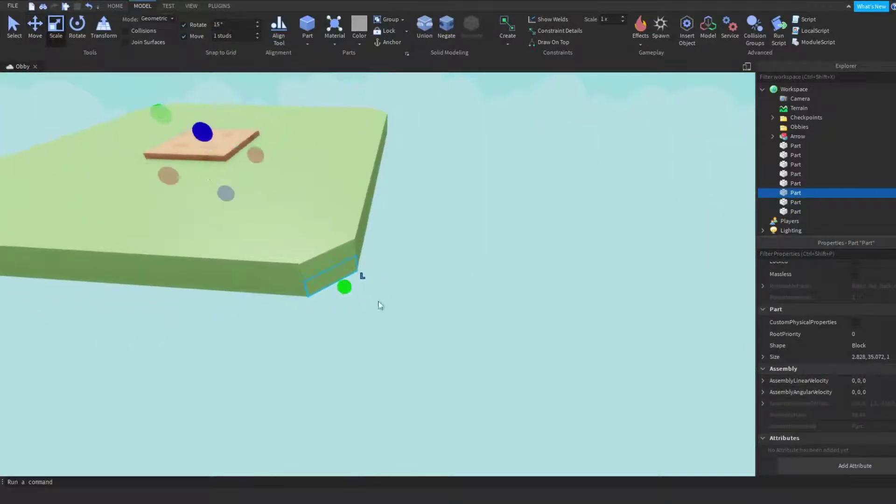
drag(344, 291, 372, 286)
Stretch the two lower green slabs outward beyond the top layer, to a length of 28.8 studs
click(294, 291)
right_drag(294, 291, 322, 234)
key(d)
drag(352, 222, 328, 217)
click(559, 362)
click(559, 377)
right_drag(559, 377, 572, 380)
key(a)
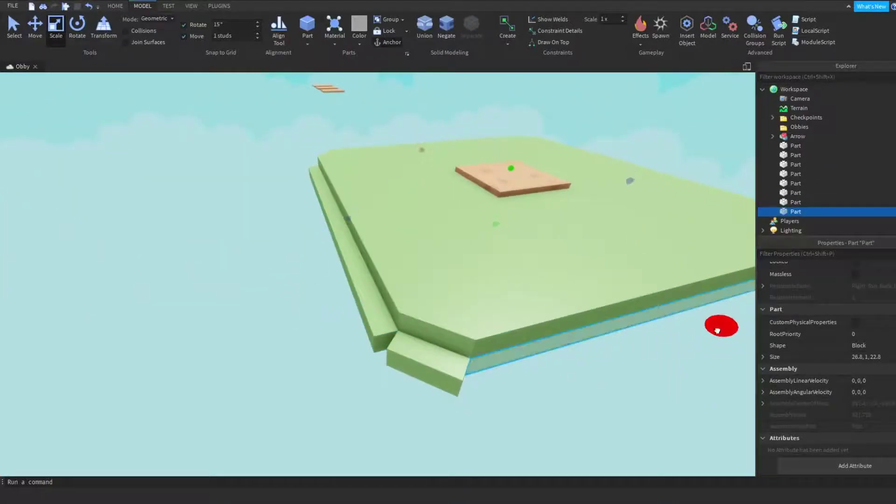
Delete both diagonal corner pieces from the lower layer
key(Delete)
right_drag(456, 372, 458, 373)
key(a)
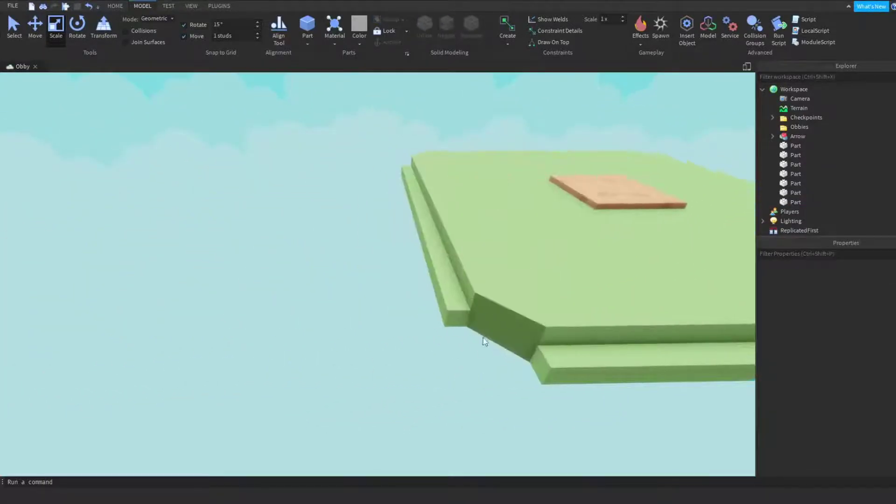
click(503, 340)
key(Delete)
click(471, 324)
right_drag(471, 324, 525, 357)
click(525, 357)
key(d)
Try stretching one lower slab downward and undo the resize
click(374, 275)
scroll(394, 274, down, 5)
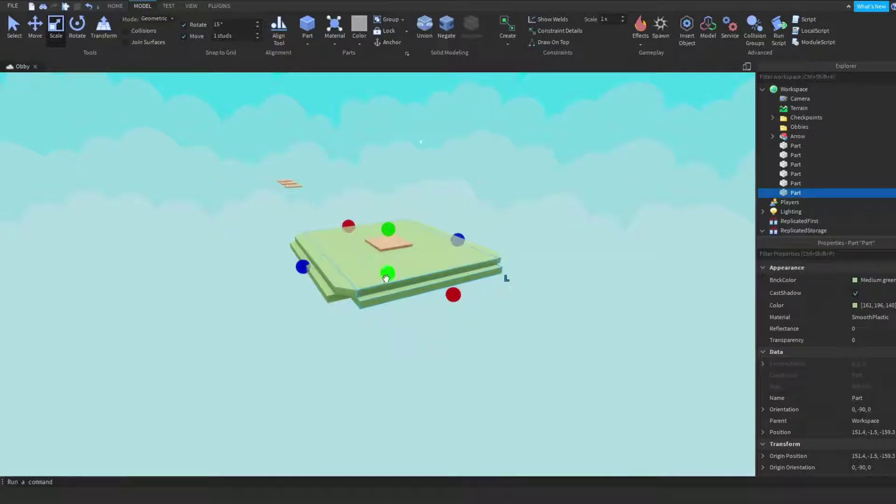
drag(394, 275, 395, 340)
scroll(788, 394, down, 9)
key(ctrl+z)
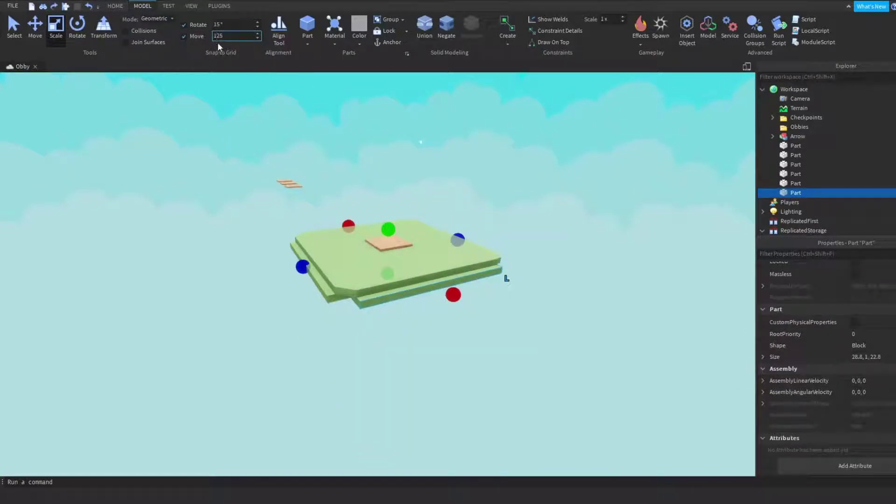
Set the move snap to 19 studs and stretch both lower slabs downward to a height of 20 studs
text(9)
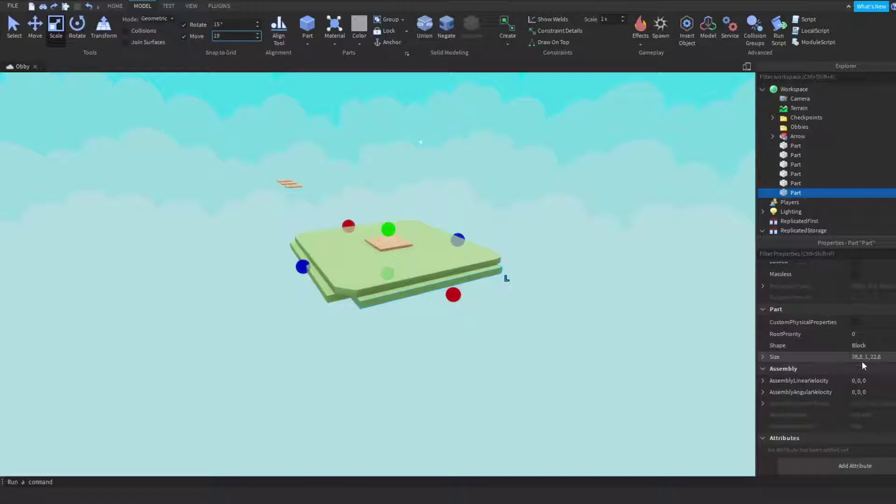
drag(387, 273, 391, 347)
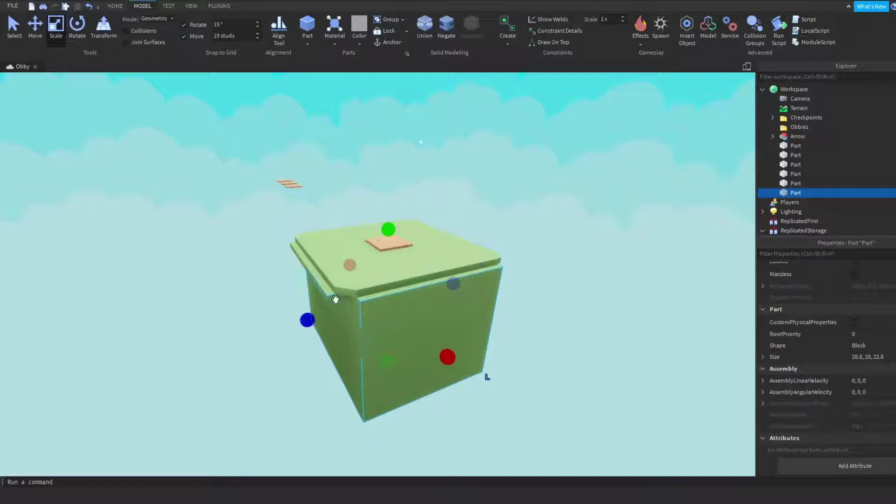
click(419, 418)
click(387, 378)
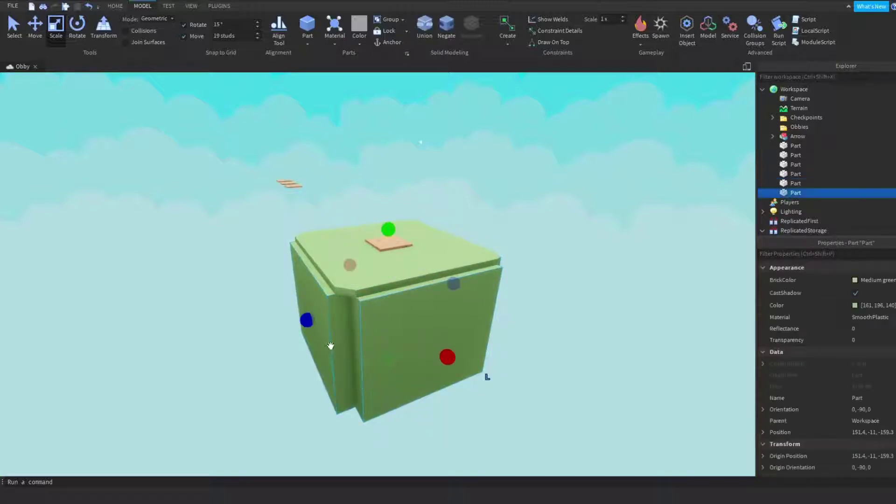
Recolour the two tall lower blocks to Linen [175, 148, 131]
ctrl+click(328, 344)
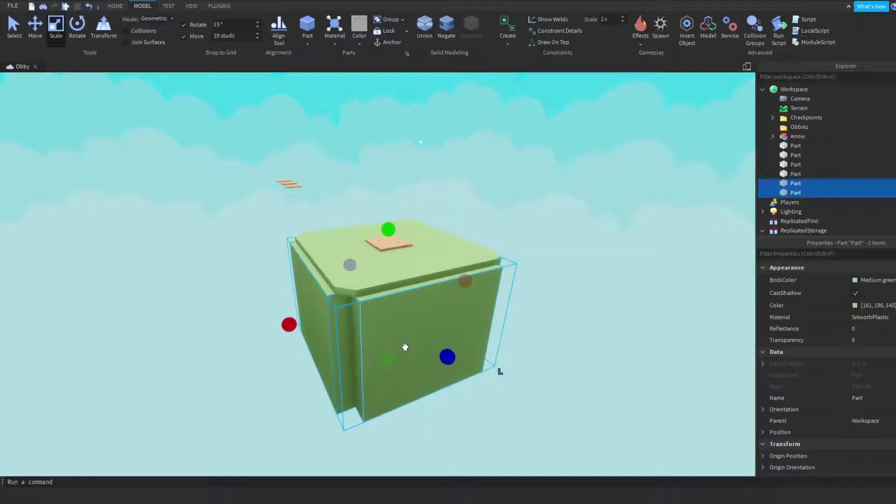
click(576, 341)
click(575, 342)
scroll(575, 345, up, 3)
right_drag(576, 343, 573, 344)
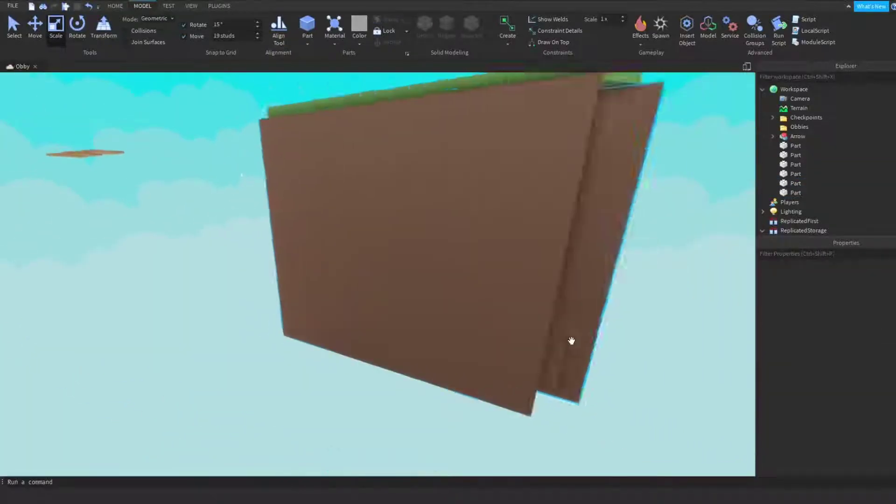
scroll(572, 344, down, 3)
click(372, 259)
ctrl+click(442, 204)
scroll(443, 204, up, 3)
right_drag(443, 204, 449, 206)
scroll(448, 207, down, 3)
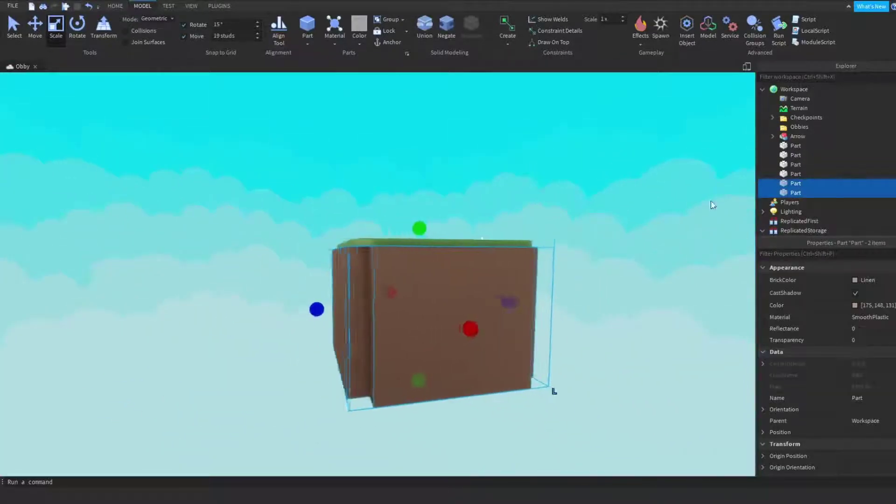
Examine the Lighting properties and how the brown blocks project beneath the green top
click(790, 215)
click(874, 355)
click(582, 150)
right_drag(582, 150, 581, 151)
key(a)
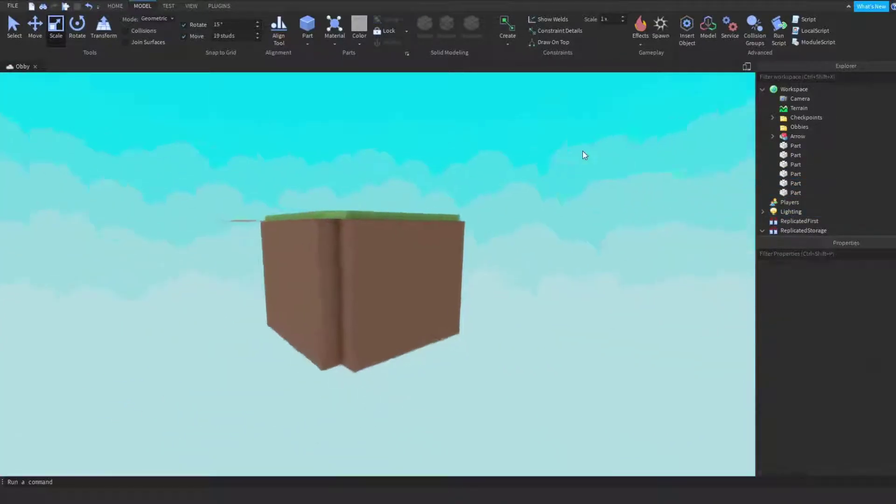
click(431, 268)
ctrl+click(391, 228)
scroll(390, 226, up, 3)
right_drag(390, 226, 475, 312)
click(498, 356)
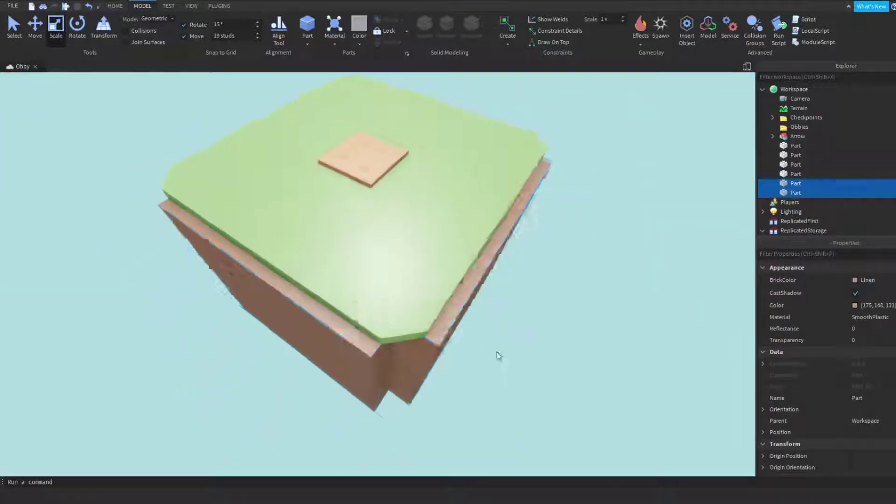
right_drag(498, 356, 497, 355)
Use GapFill between the vertical edges of the brown blocks to fill their notched corners, with Normal direction and BestGuess thickness
click(396, 340)
key(f)
right_drag(396, 340, 394, 334)
click(218, 6)
scroll(298, 108, down, 3)
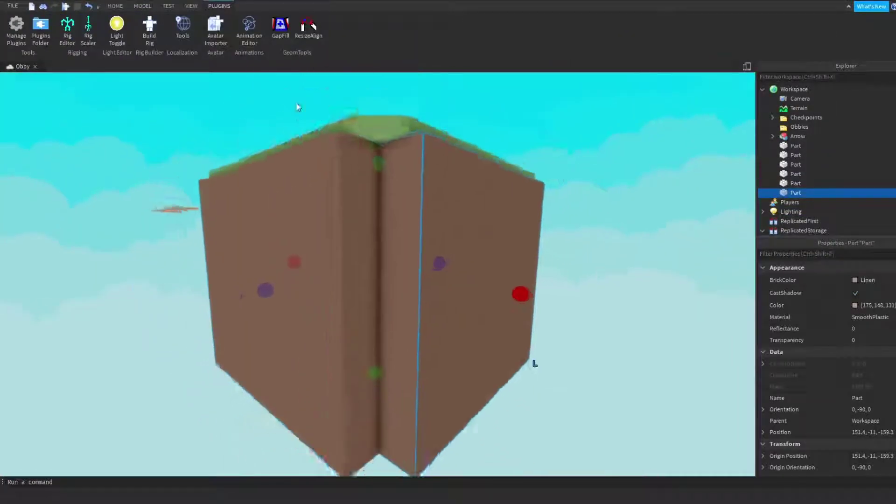
click(281, 38)
click(344, 220)
click(397, 224)
right_drag(396, 224, 391, 224)
key(a)
click(441, 243)
click(399, 250)
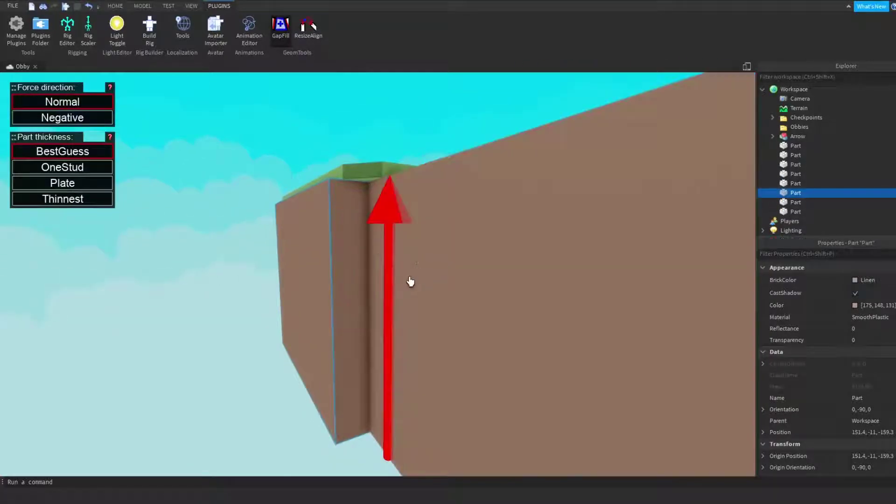